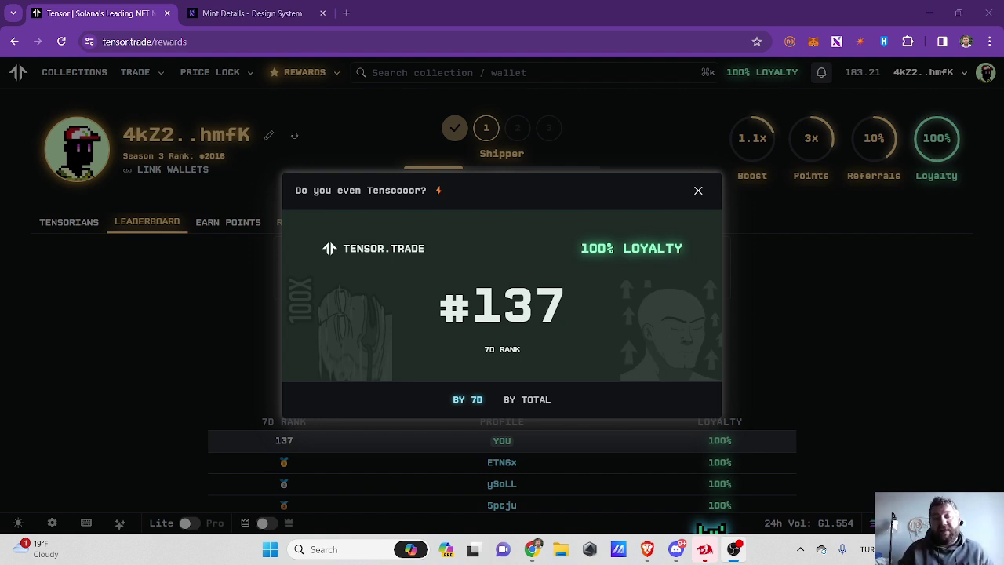
Switch the rank card to total-season ranking, then close it to see the 7D rank 137 leaderboard
click(549, 408)
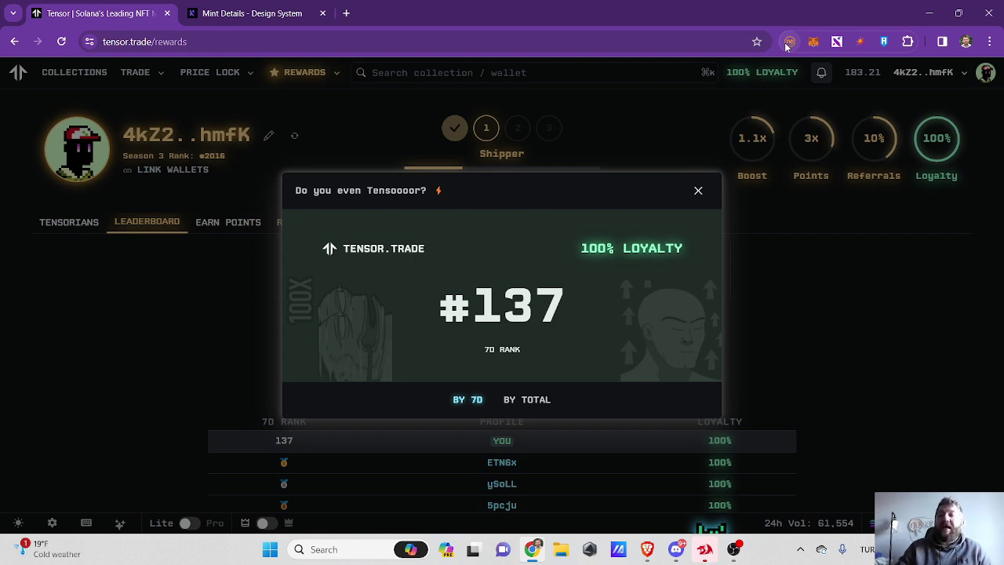
click(651, 147)
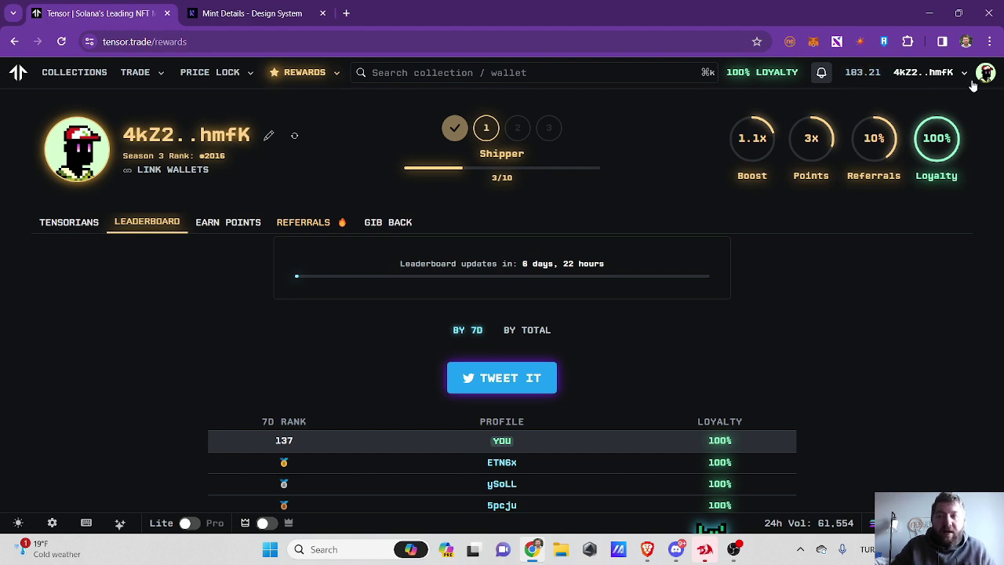
From Inventory's Orders & Bids, open the Mad Lads collection in a new tab
mouse_move(974, 83)
click(924, 104)
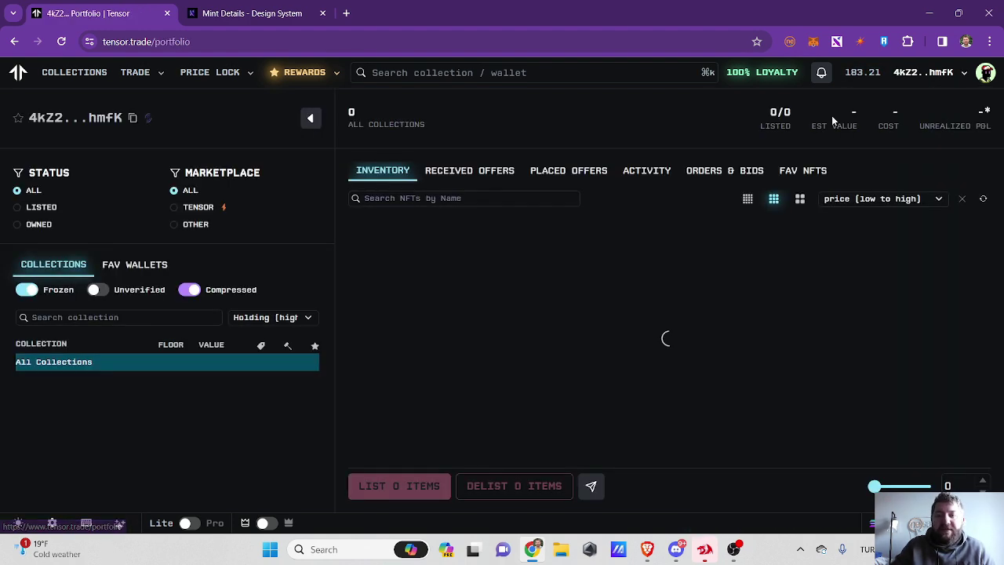
click(697, 175)
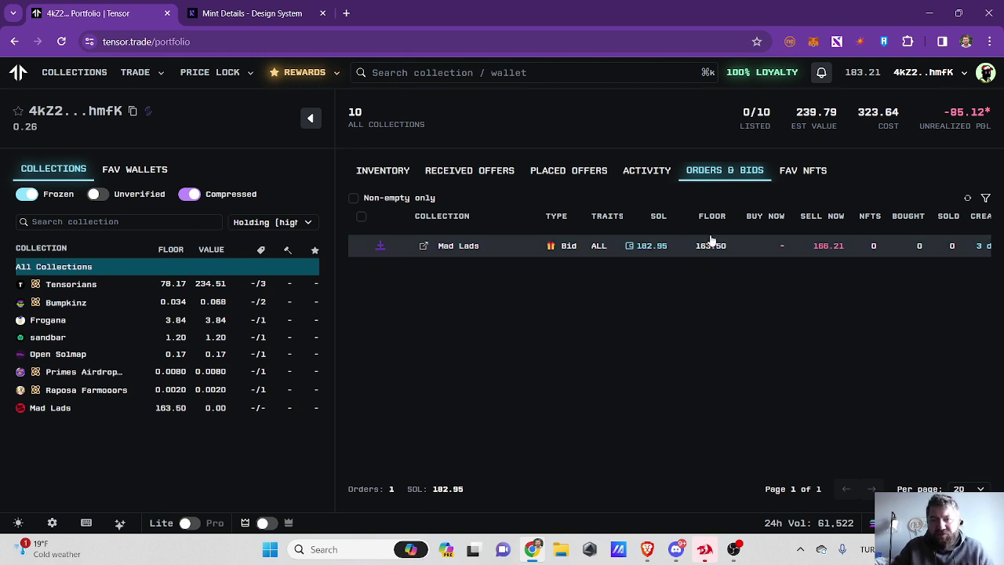
click(425, 248)
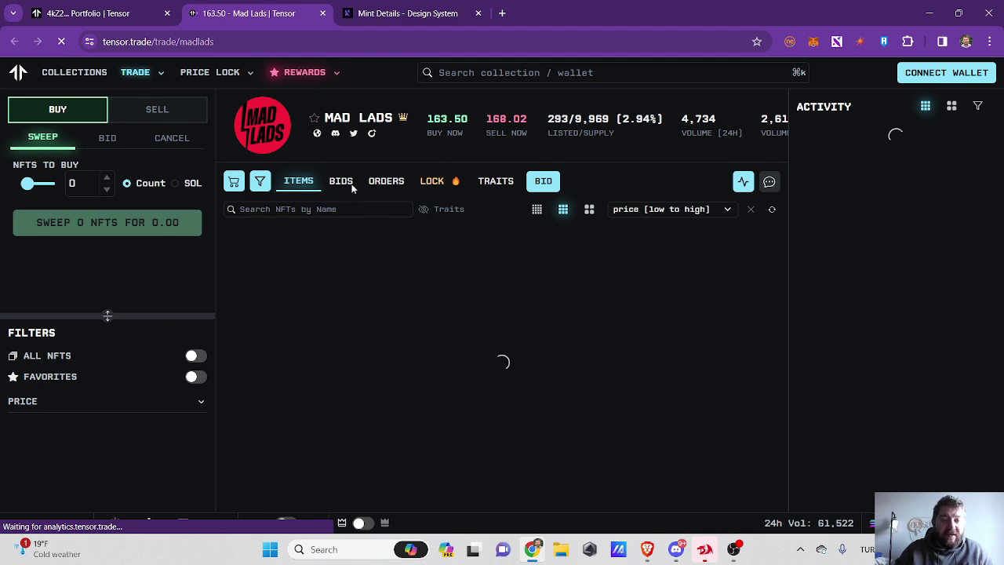
Show the Mad Lads bids and find this wallet's 166.2100 SOL bid in the list
click(349, 183)
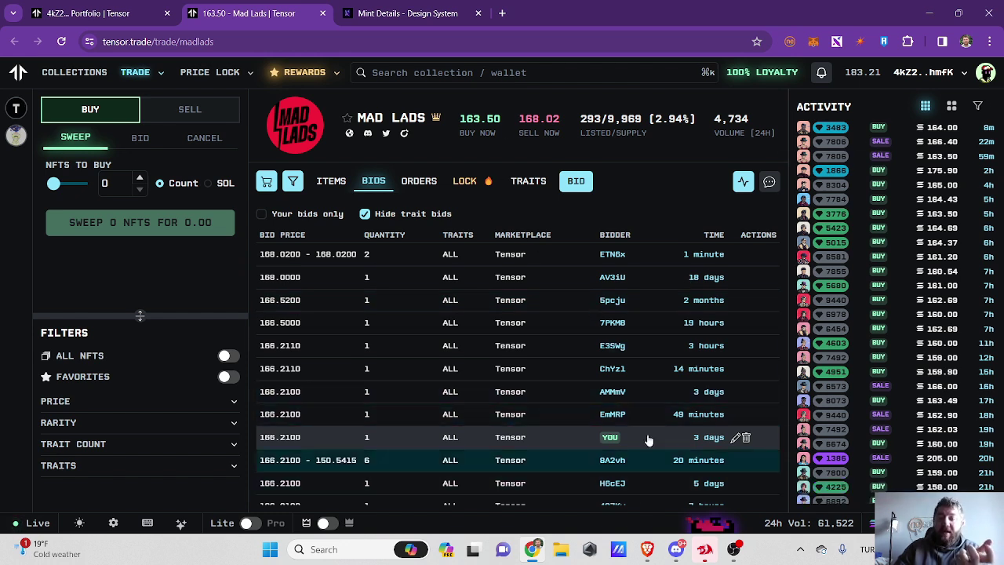
mouse_move(533, 549)
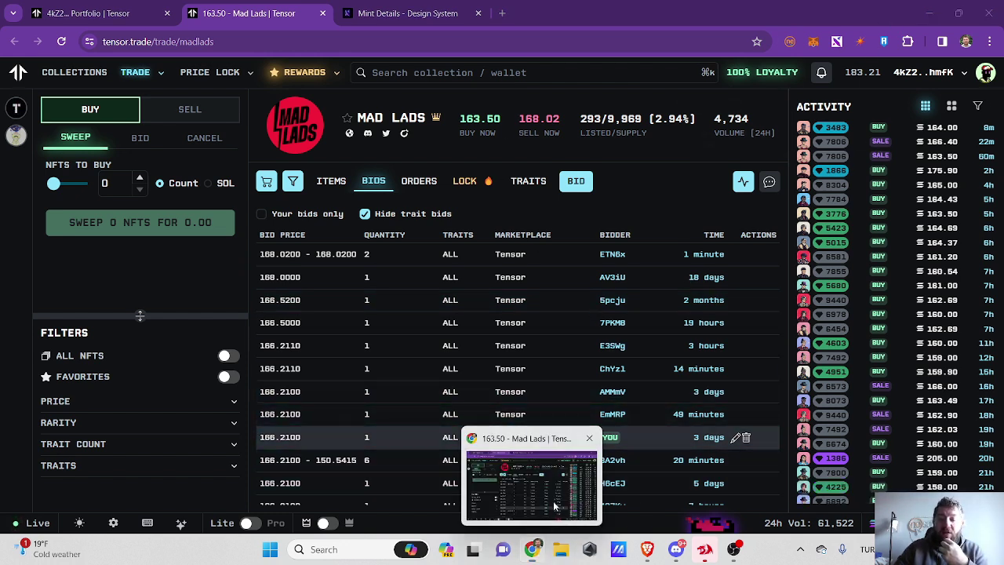
click(554, 500)
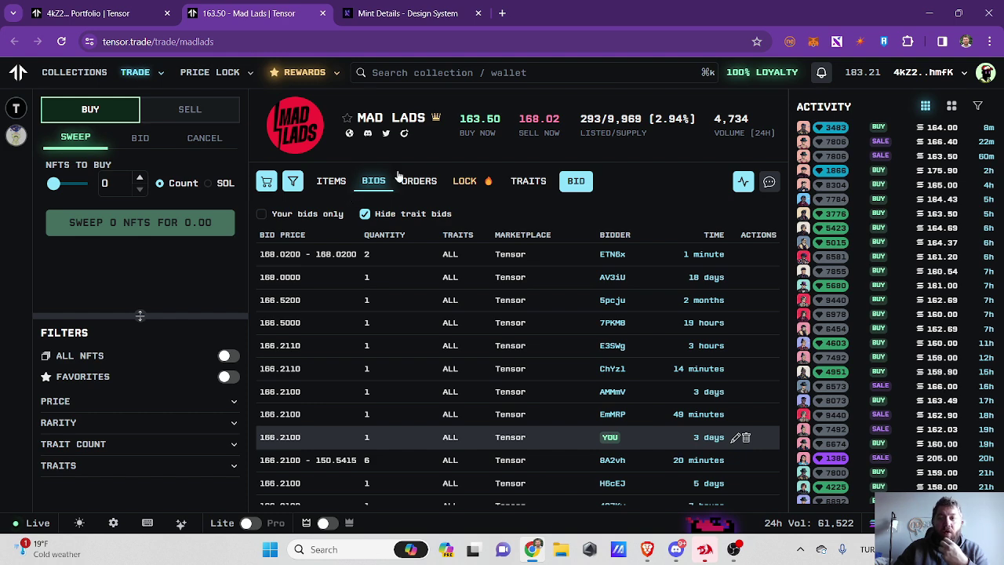
Bring up the second wallet's rewards leaderboard and highlight its 7-day rank of 564
mouse_move(646, 546)
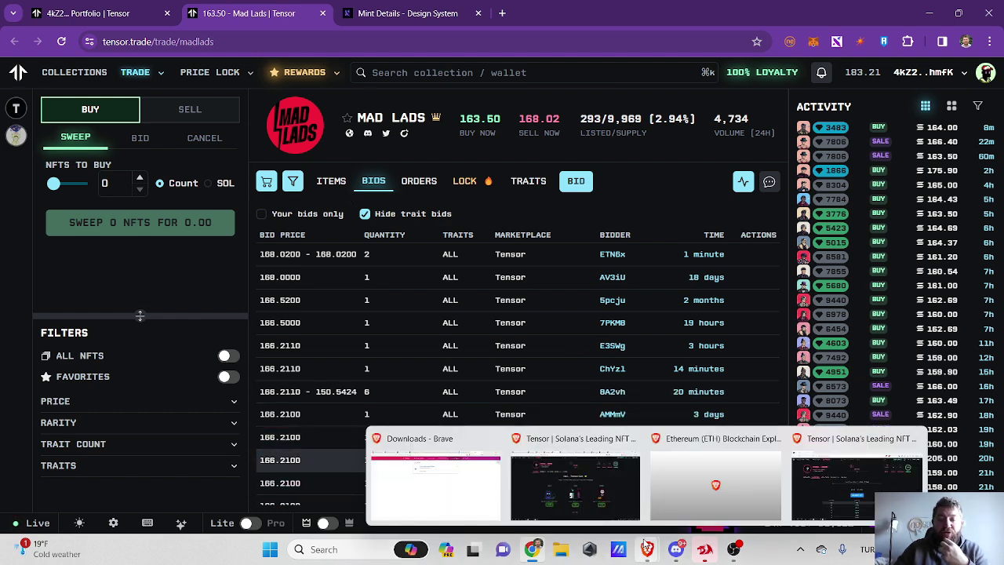
click(834, 455)
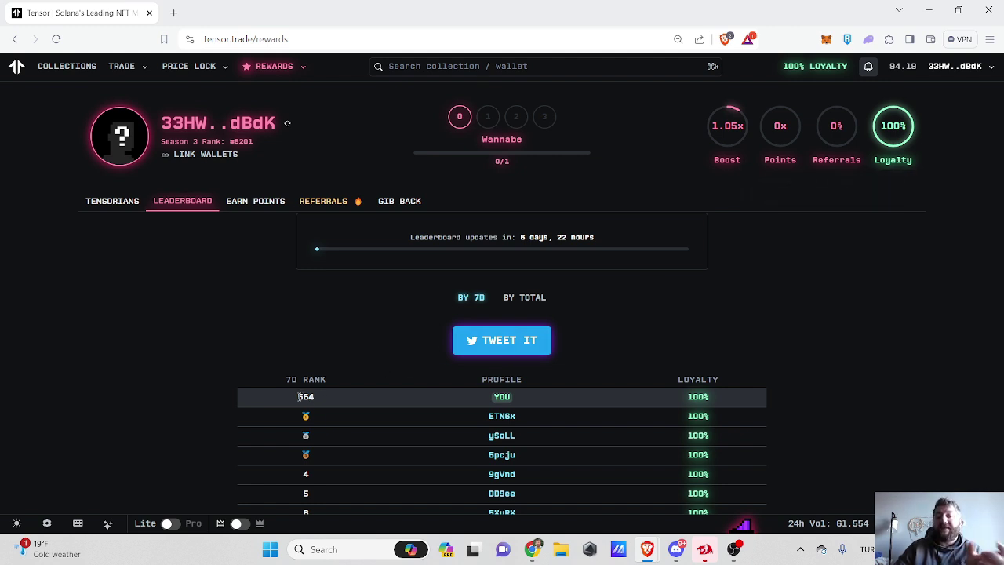
drag(299, 397, 320, 397)
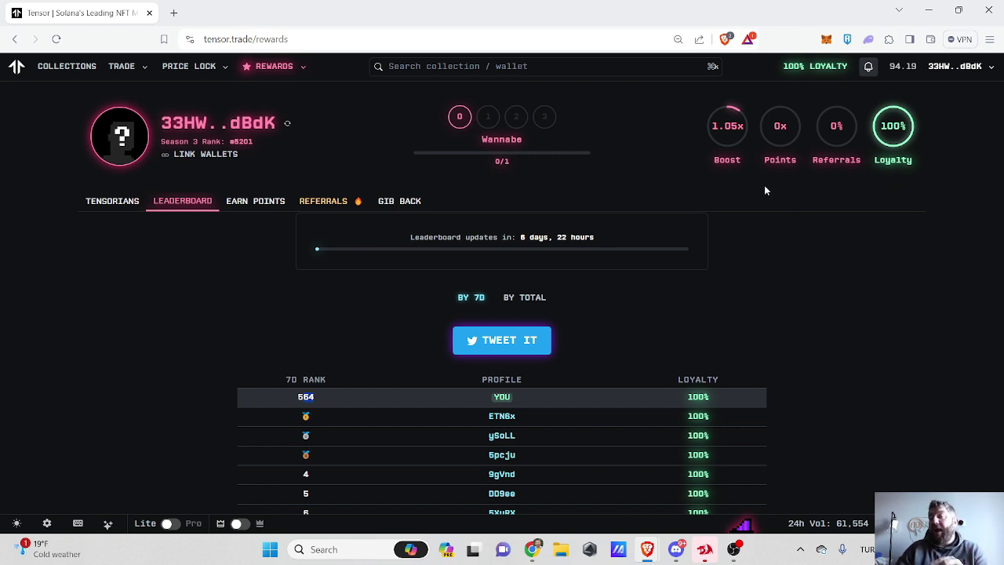
mouse_move(740, 146)
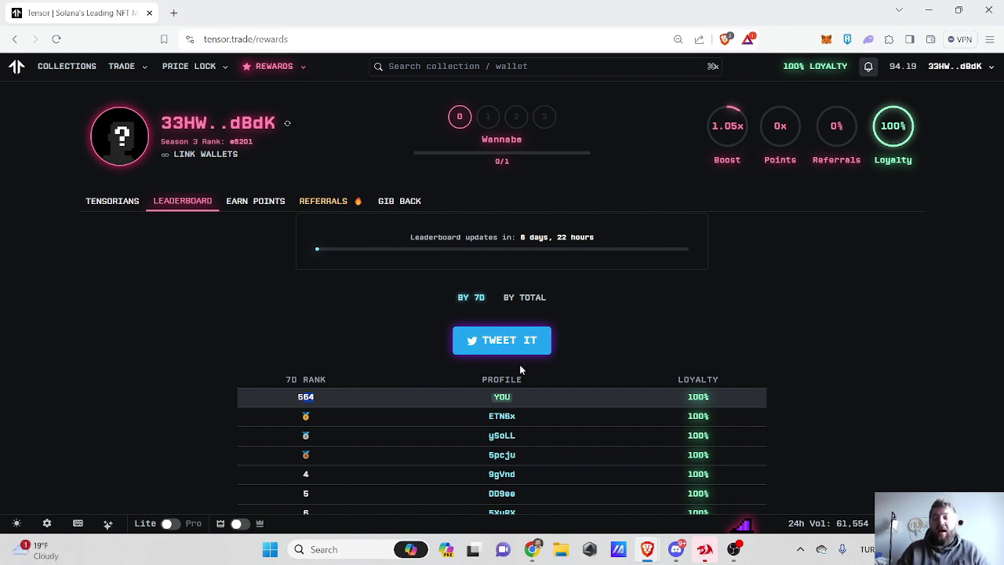
mouse_move(877, 170)
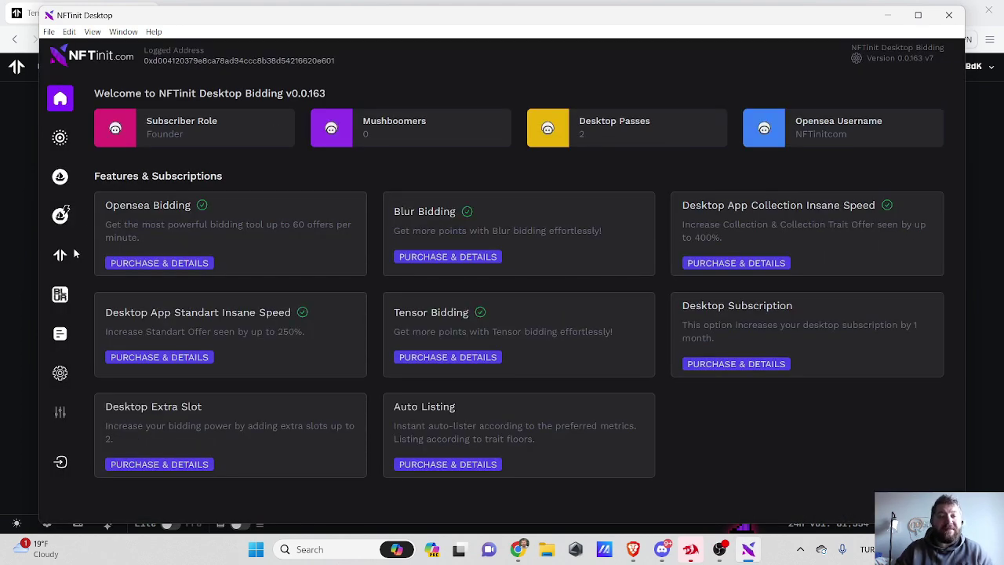
Load the foxes template in Tensor Point Farming to show the Transdimensional Fox Federation bid settings
click(63, 259)
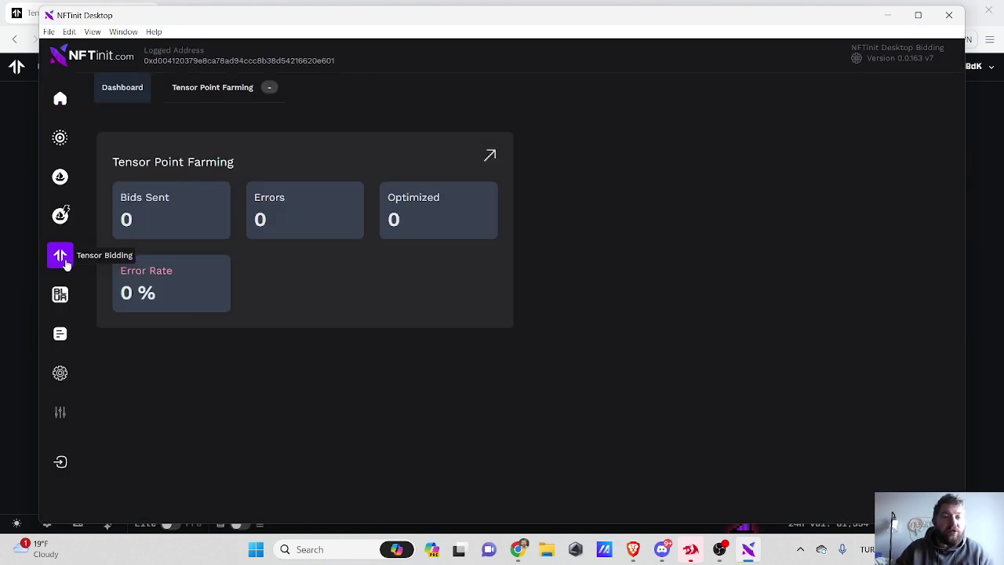
click(226, 89)
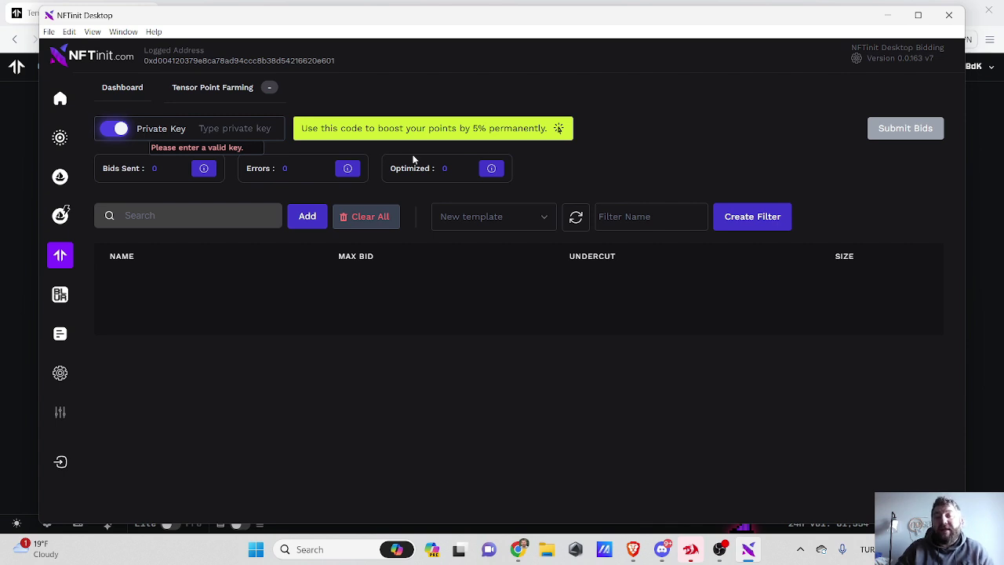
click(460, 227)
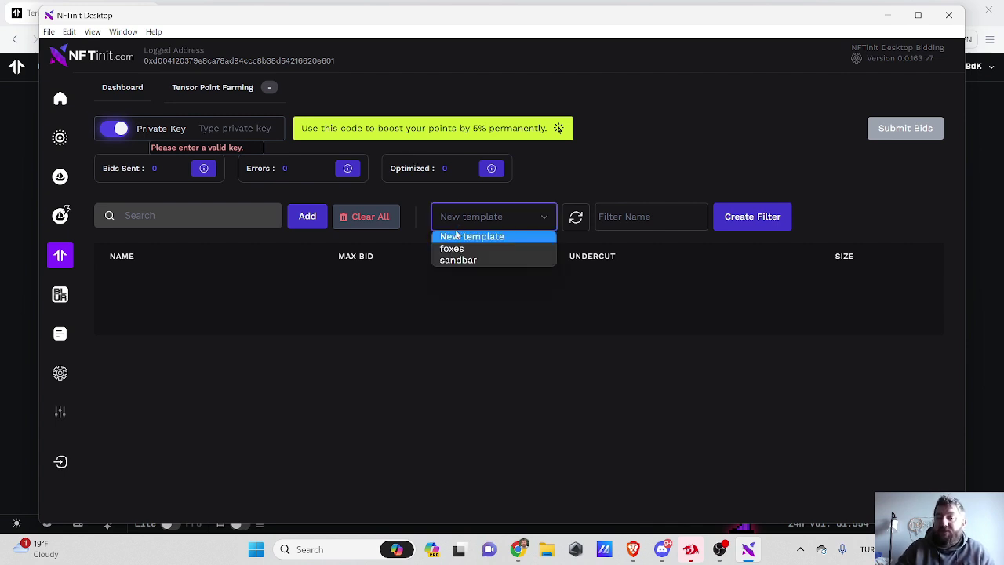
click(463, 250)
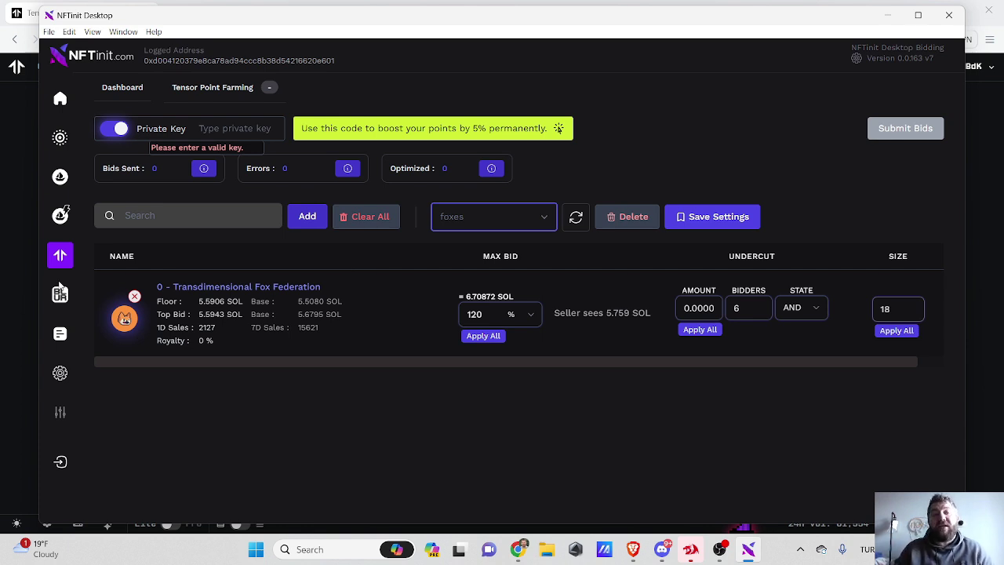
click(10, 265)
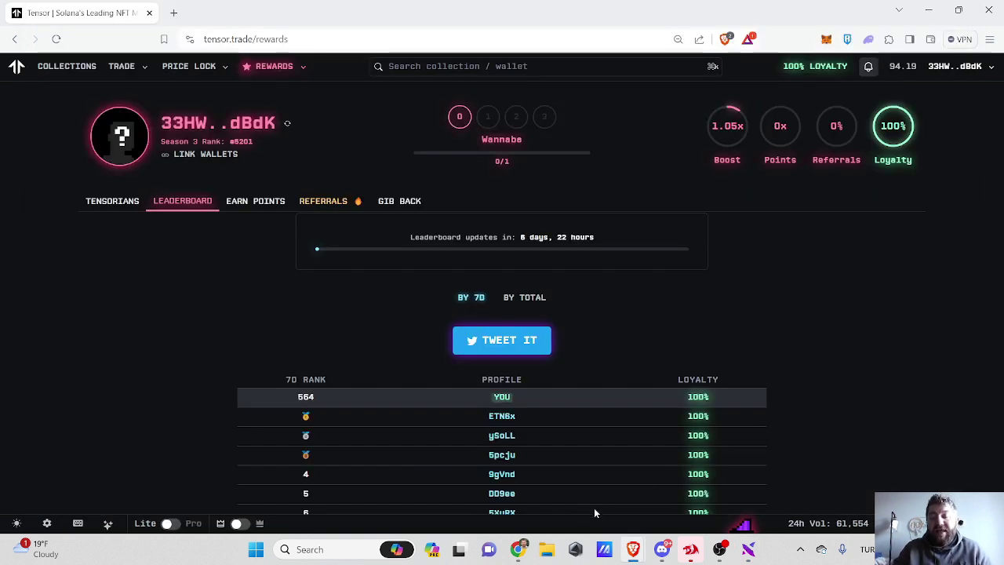
Switch to the Mint Details page of the NFTinit documentation
mouse_move(518, 549)
click(541, 478)
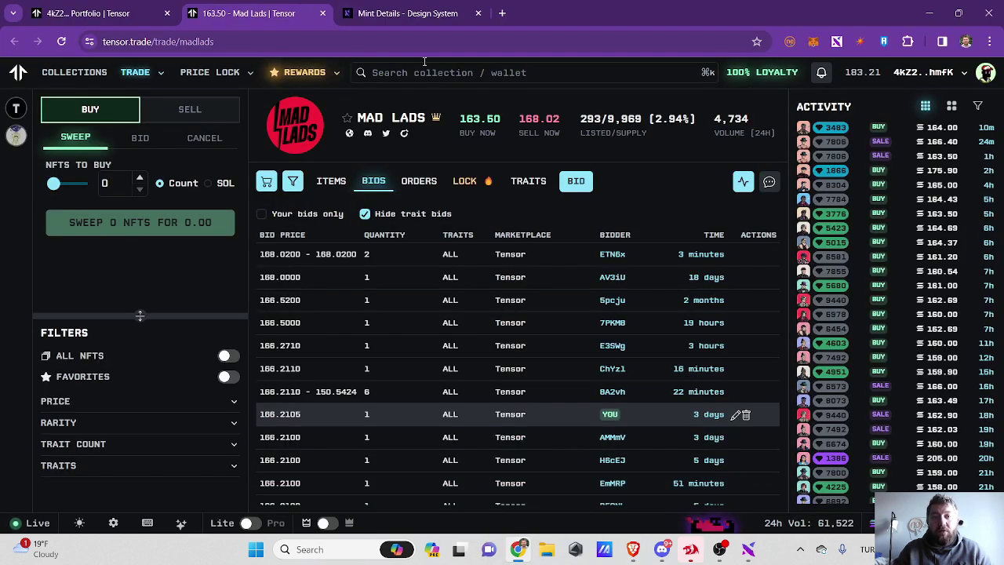
click(412, 13)
scroll(112, 359, down, 2)
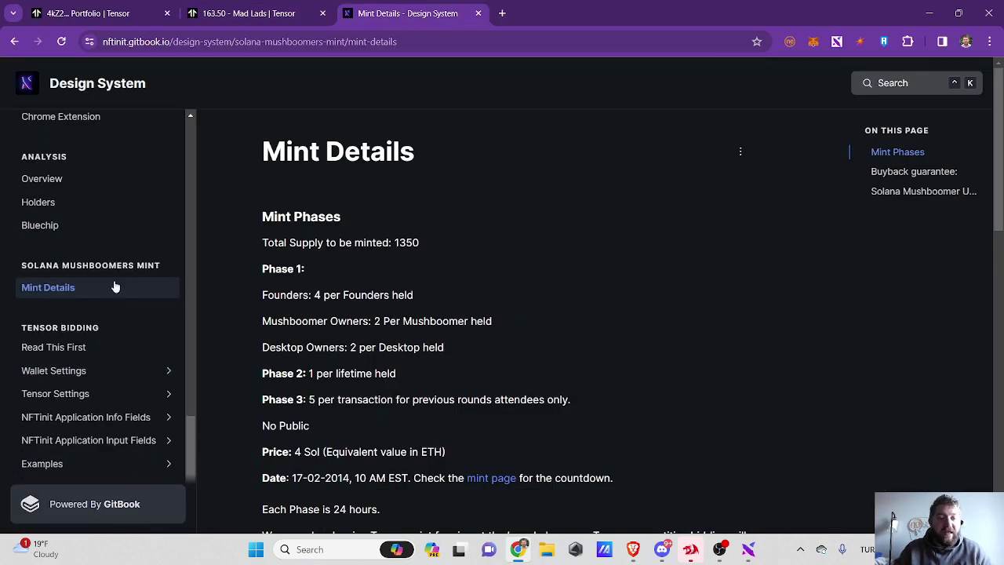
Read through the Read This First bidding notes, open Examples, then return to NFTinit Desktop
click(90, 341)
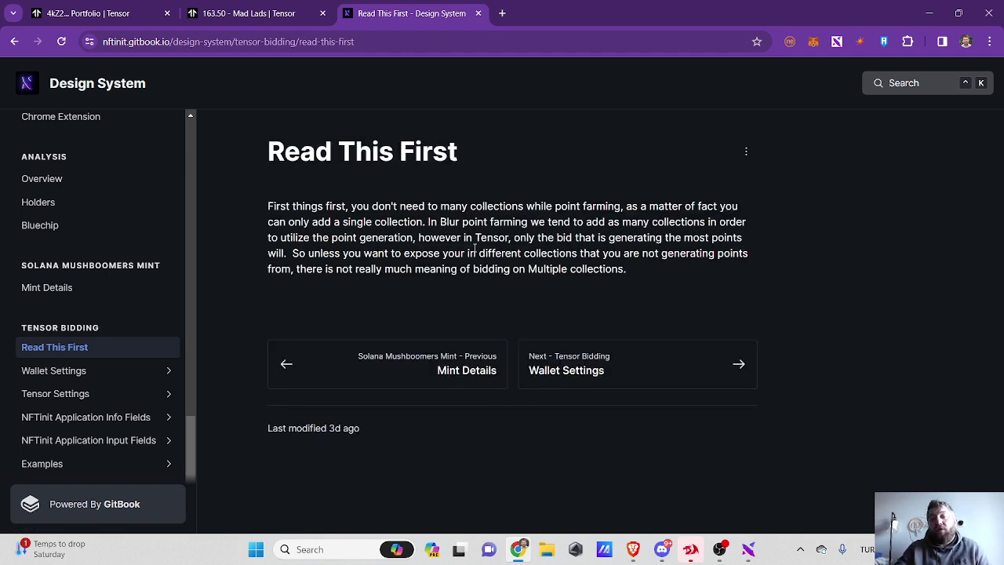
scroll(541, 306, down, 1)
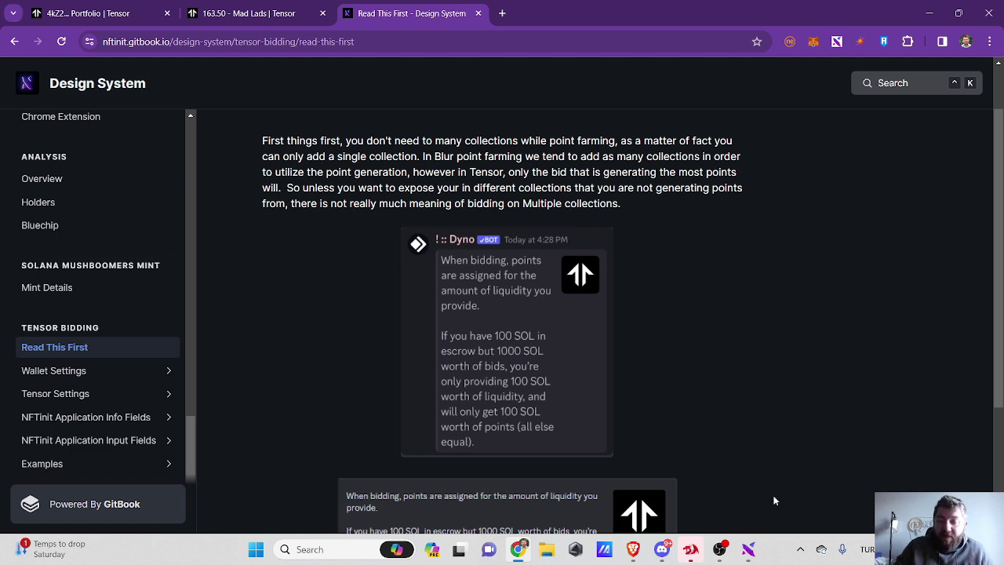
scroll(79, 361, down, 1)
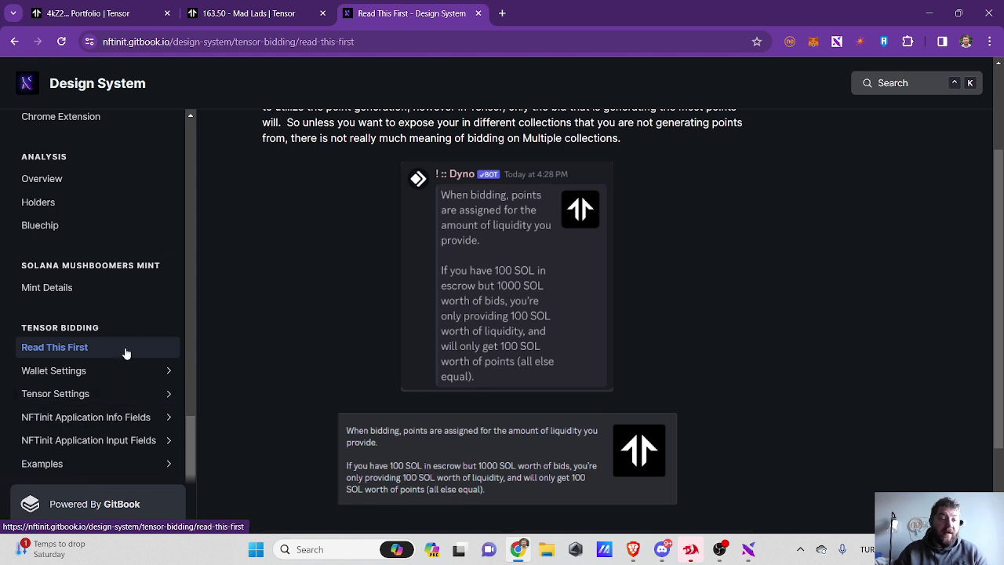
click(39, 465)
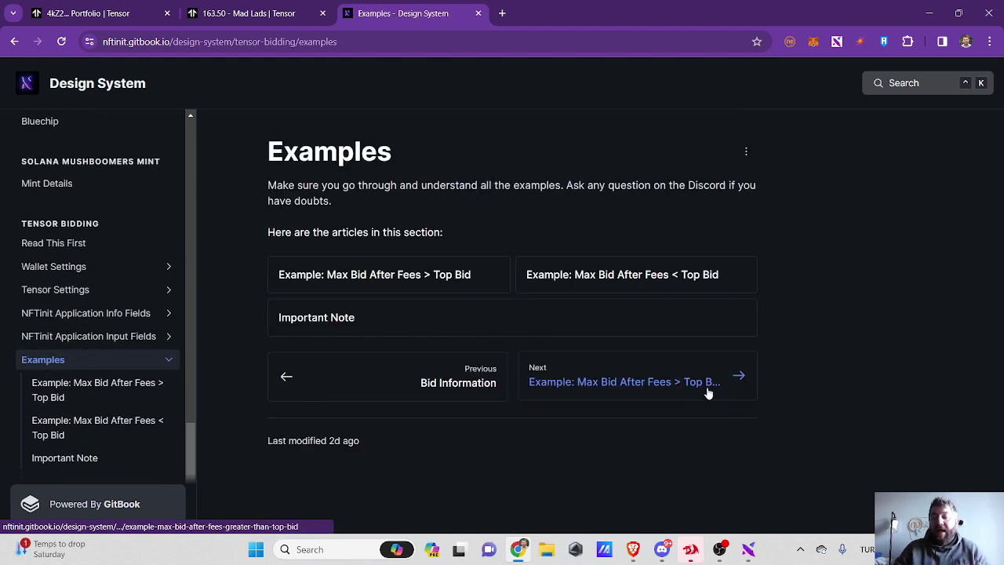
click(749, 550)
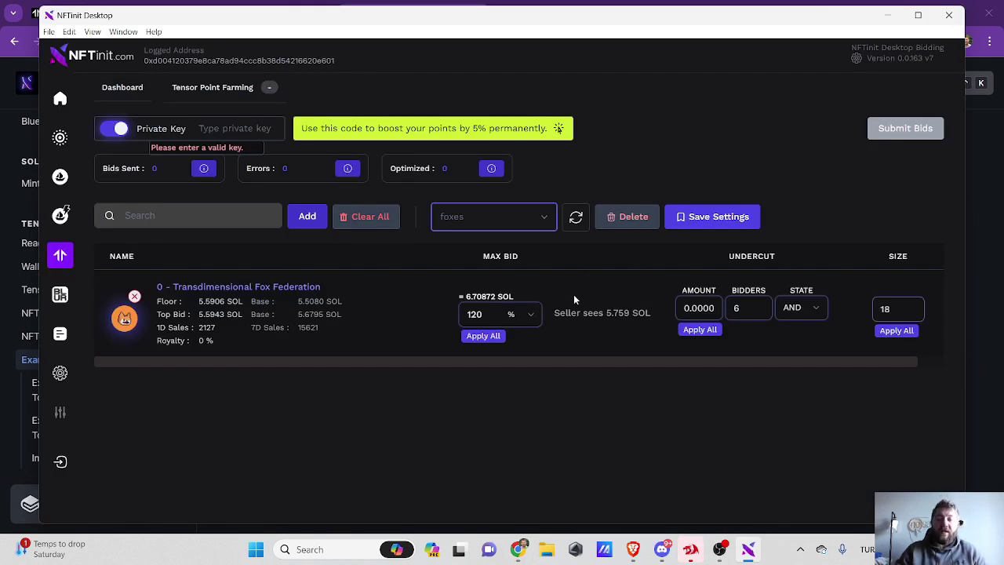
drag(496, 255, 506, 253)
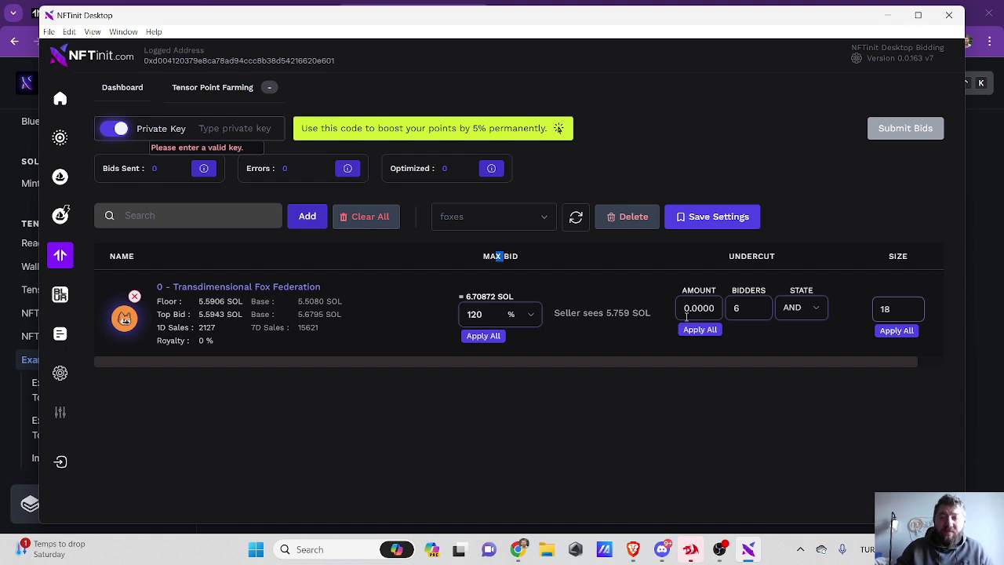
drag(704, 290, 708, 296)
double_click(715, 304)
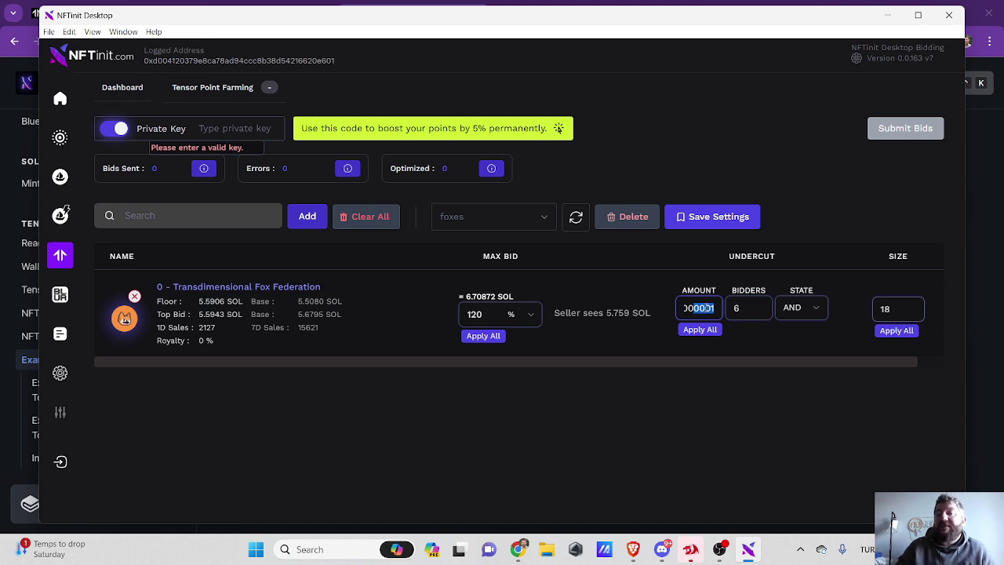
click(700, 309)
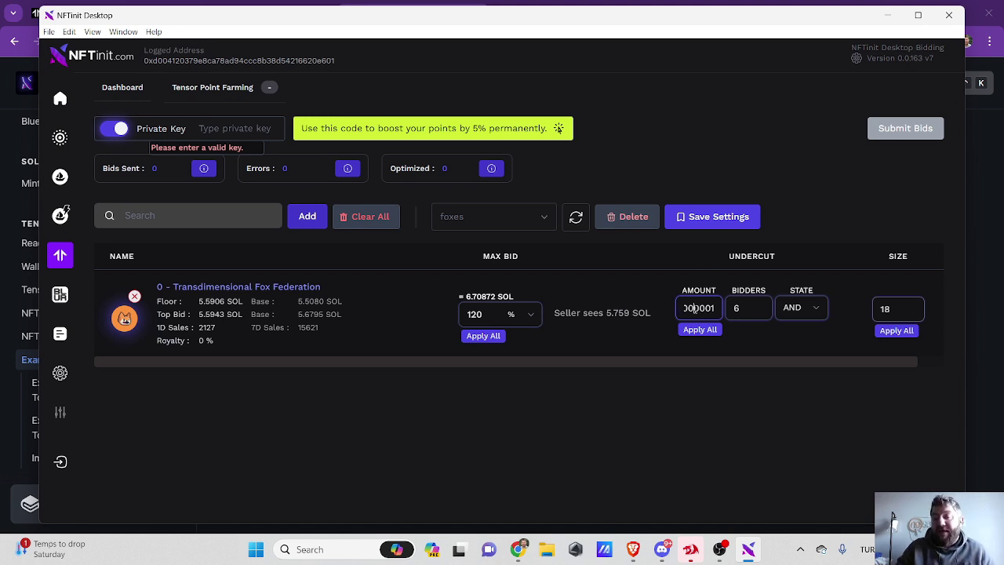
drag(695, 309, 710, 309)
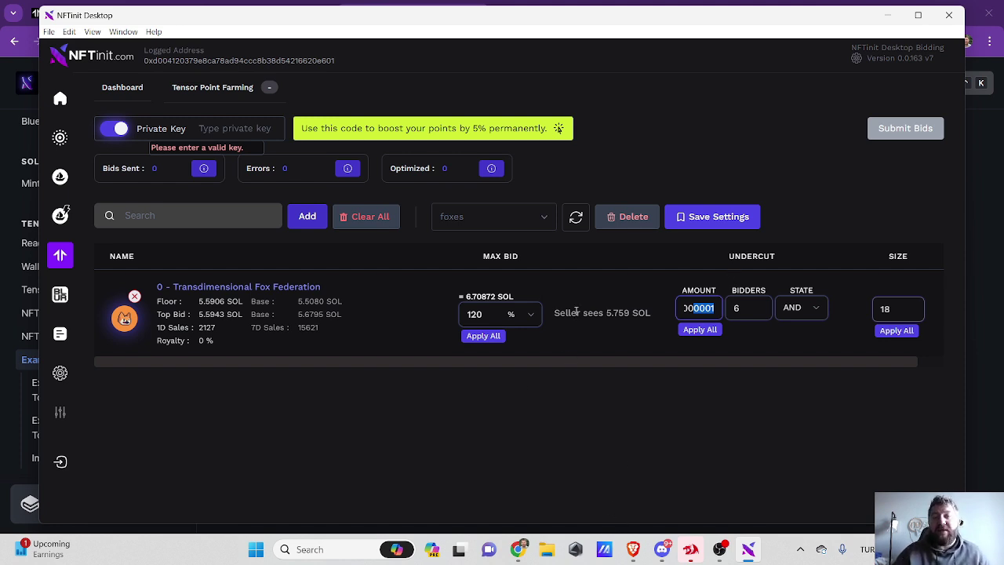
mouse_move(633, 548)
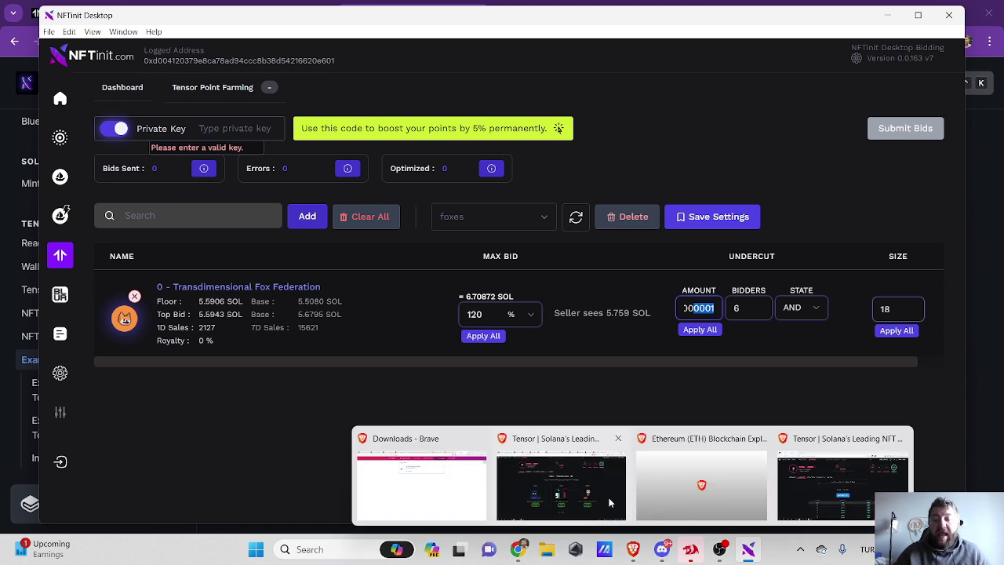
Open Transdimensional Fox Federation from Tensor collections and list its bids, topped by 7.7000 SOL
click(816, 473)
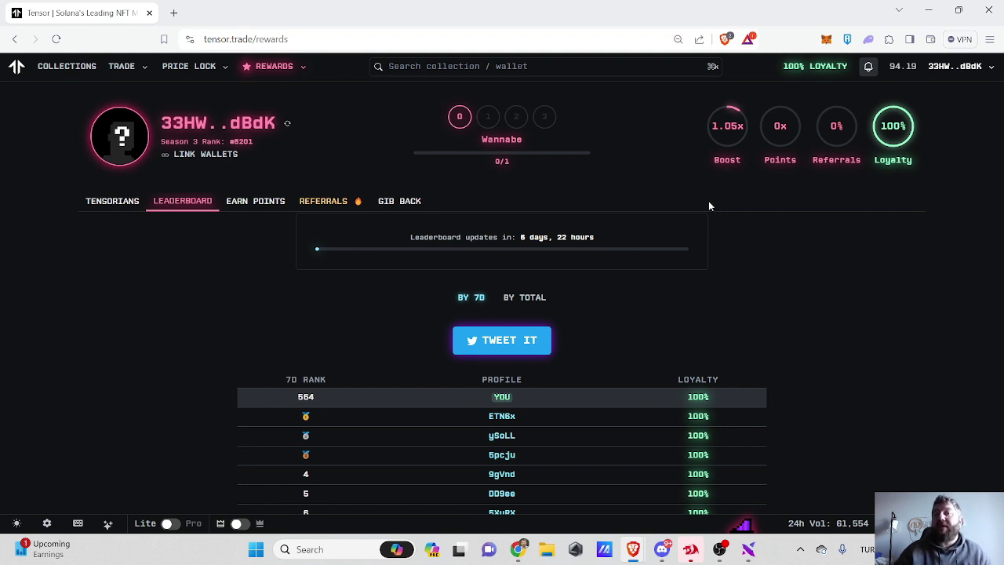
click(931, 66)
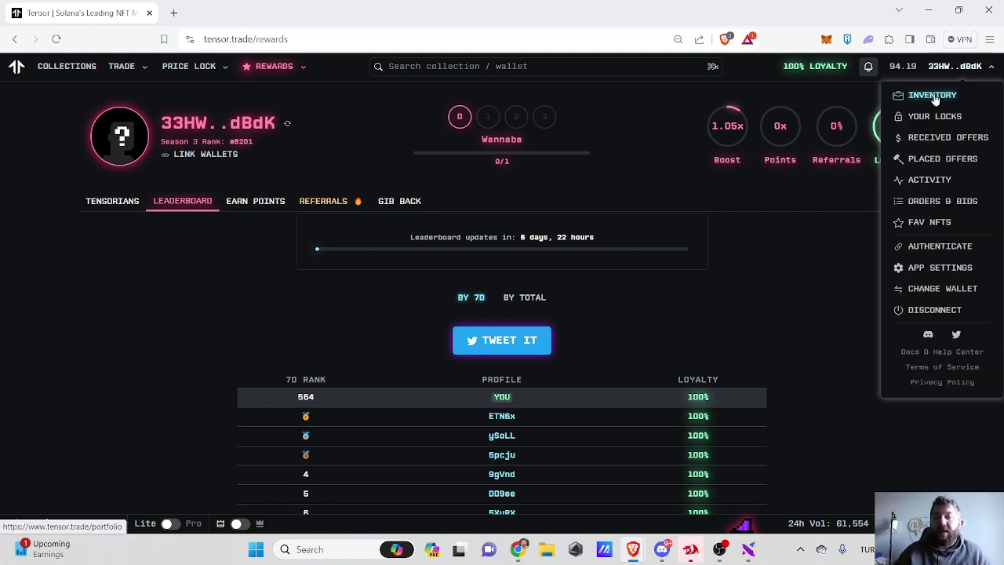
click(65, 67)
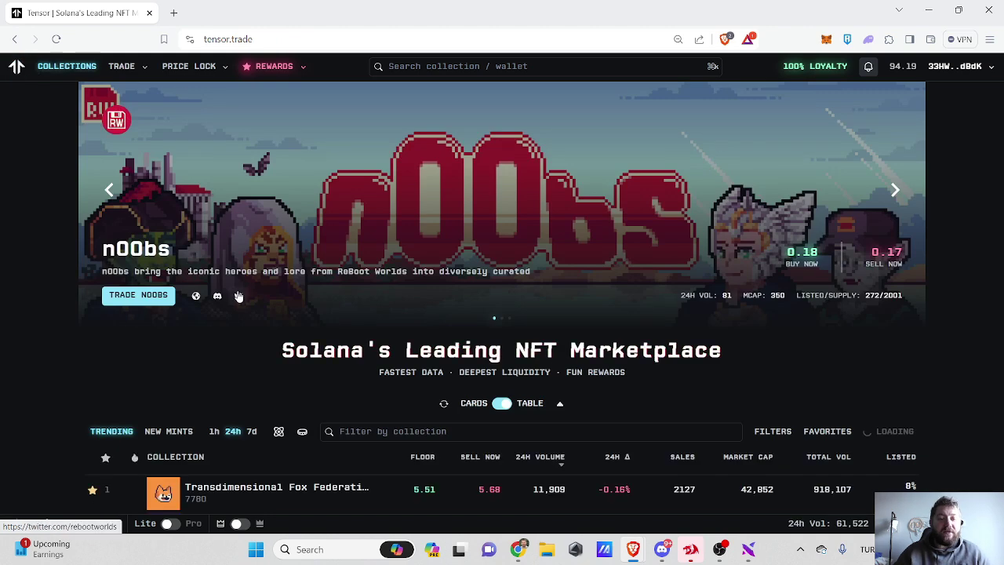
scroll(262, 298, down, 3)
click(261, 299)
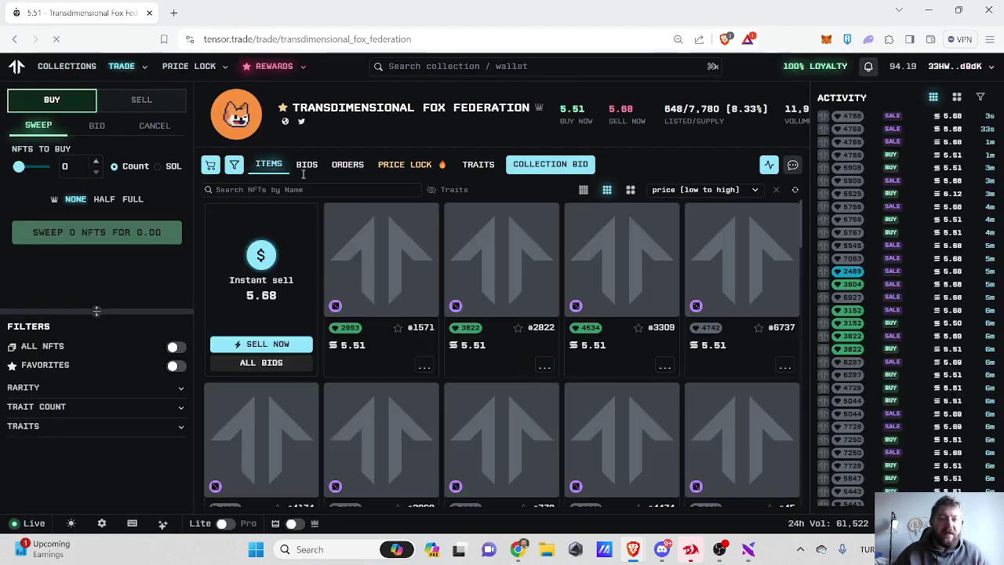
click(331, 166)
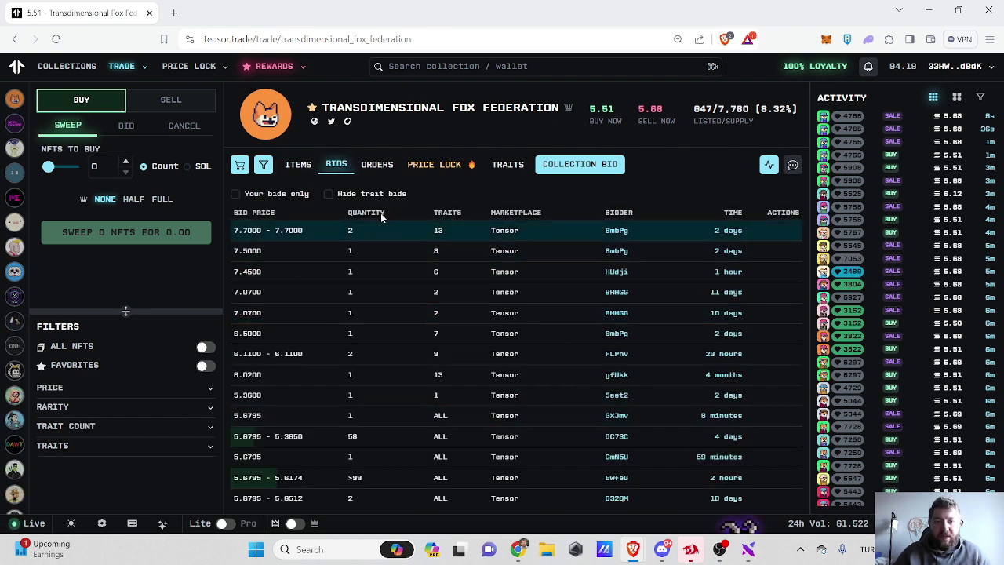
Hide trait bids and locate this wallet's 5.6795 SOL collection bid for quantity 16
click(326, 196)
scroll(505, 240, down, 3)
scroll(482, 307, down, 2)
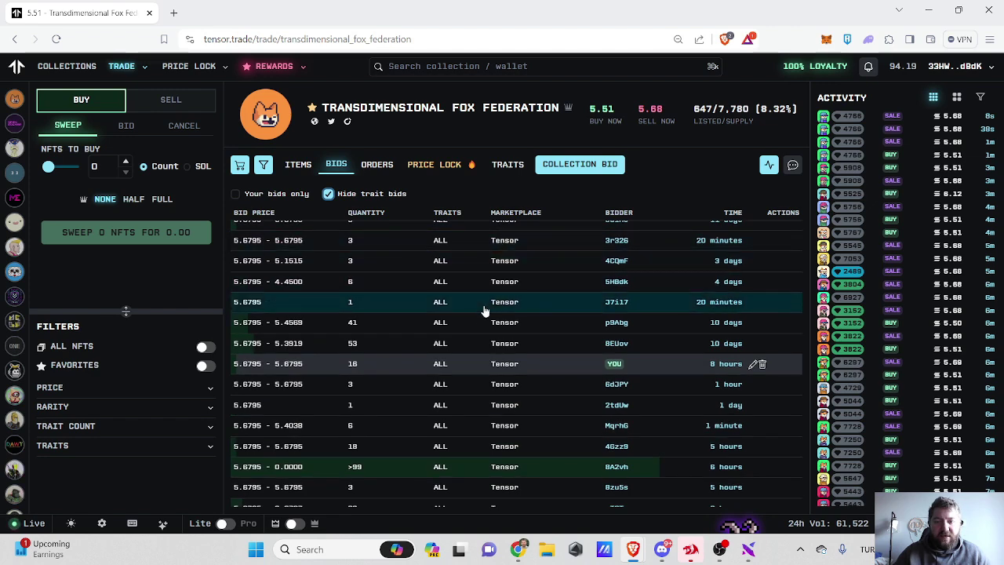
scroll(550, 340, up, 4)
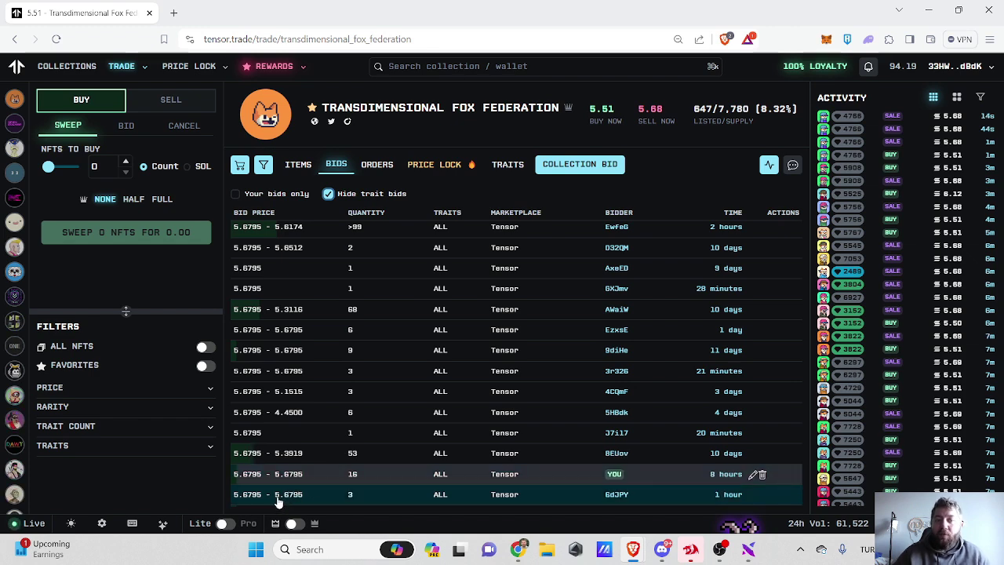
scroll(327, 348, up, 2)
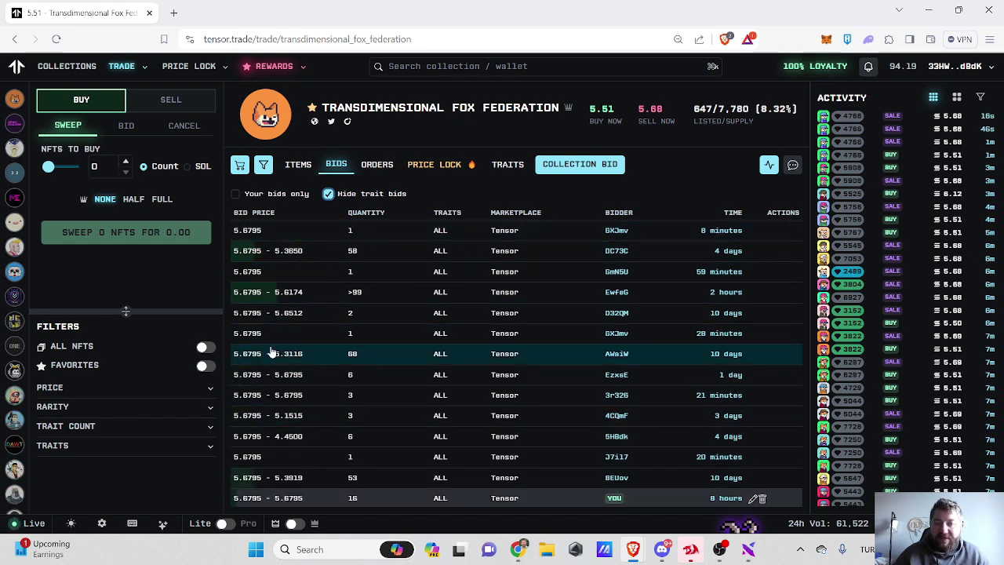